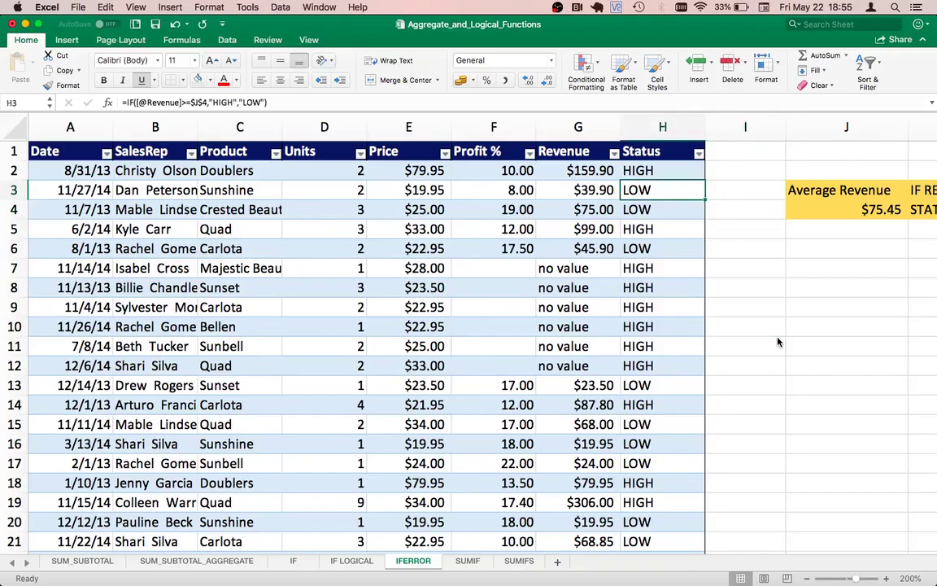
# Step: Inspect the IF formula in Status cell H2 and review the statuses in the rows below, down to H7
pyautogui.press('Up')
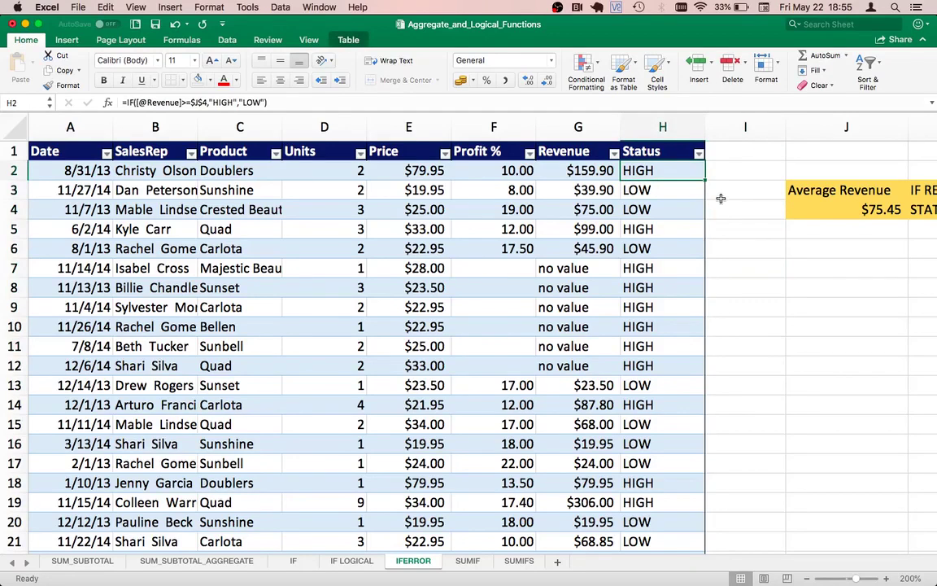
pyautogui.doubleClick(677, 171)
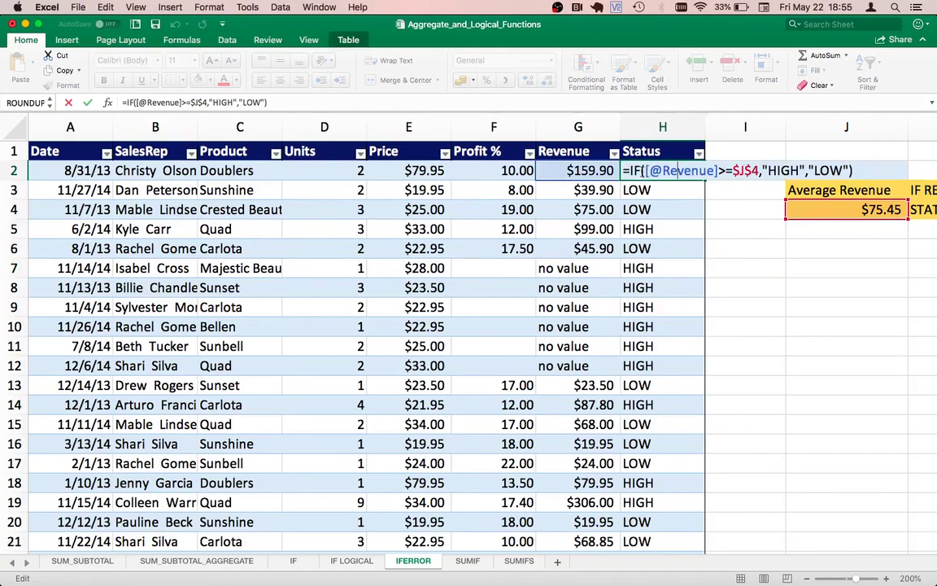
pyautogui.press('Escape')
pyautogui.press('Down')
pyautogui.press('Down')
pyautogui.press('Down')
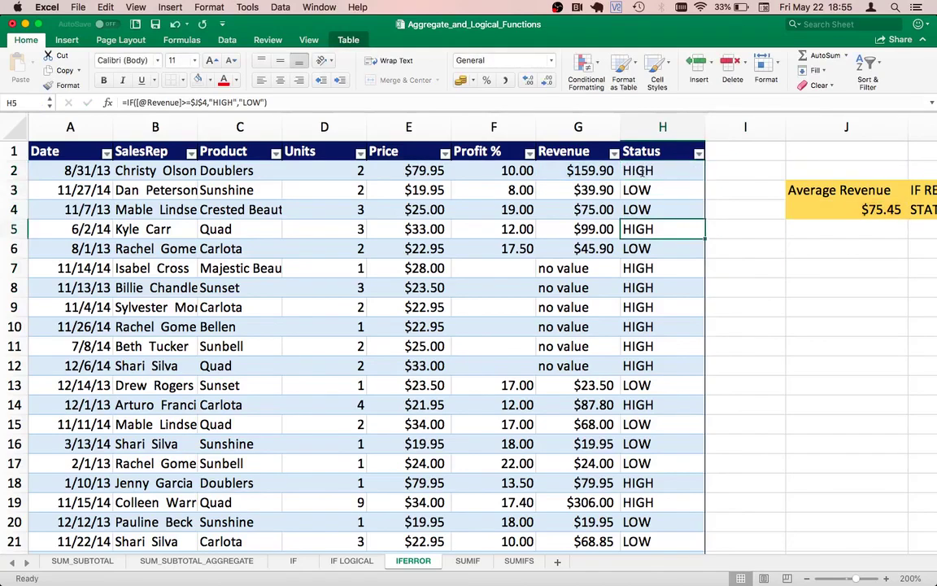
pyautogui.press('Down')
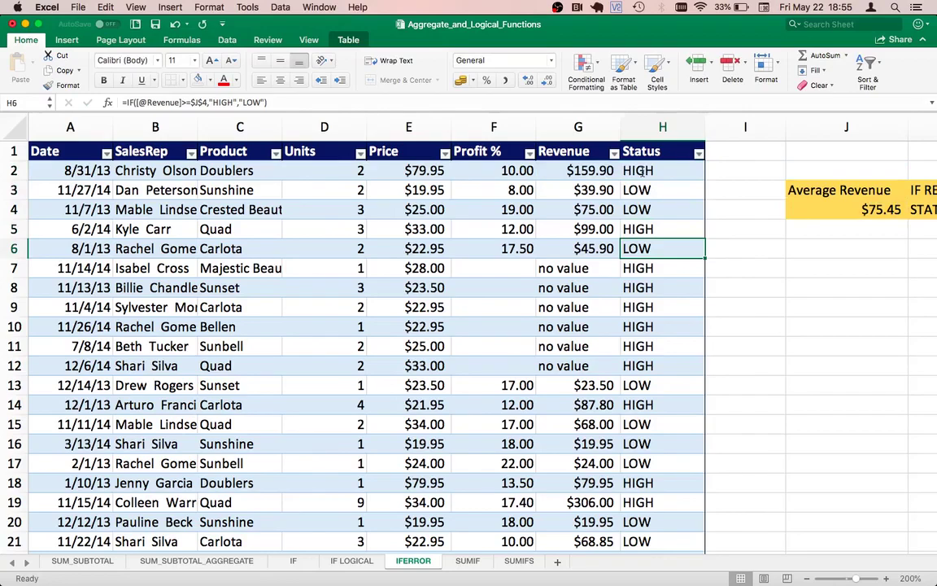
pyautogui.press('Down')
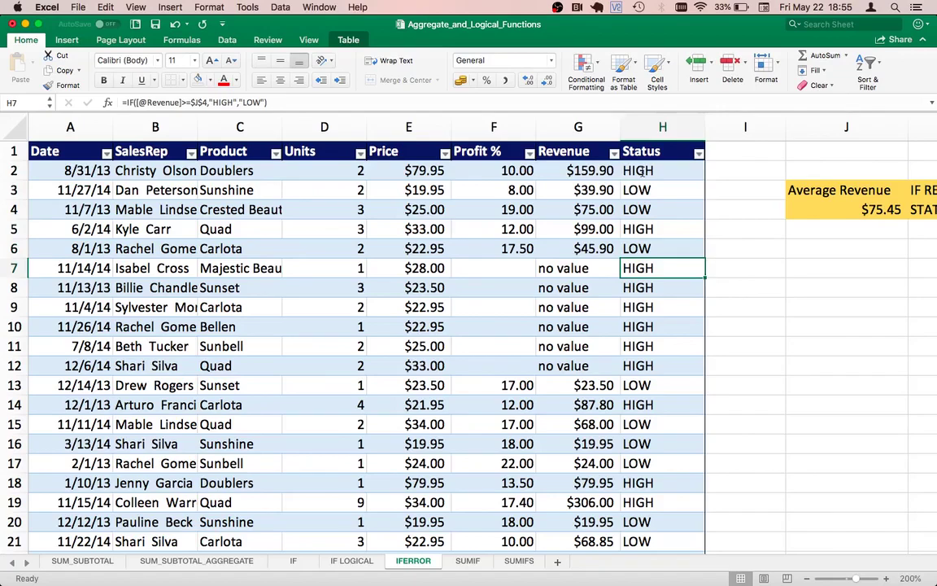
# Step: Compare the "no value" Revenue entries in G7:G12 with the Status results beside them in column H
pyautogui.press('Left')
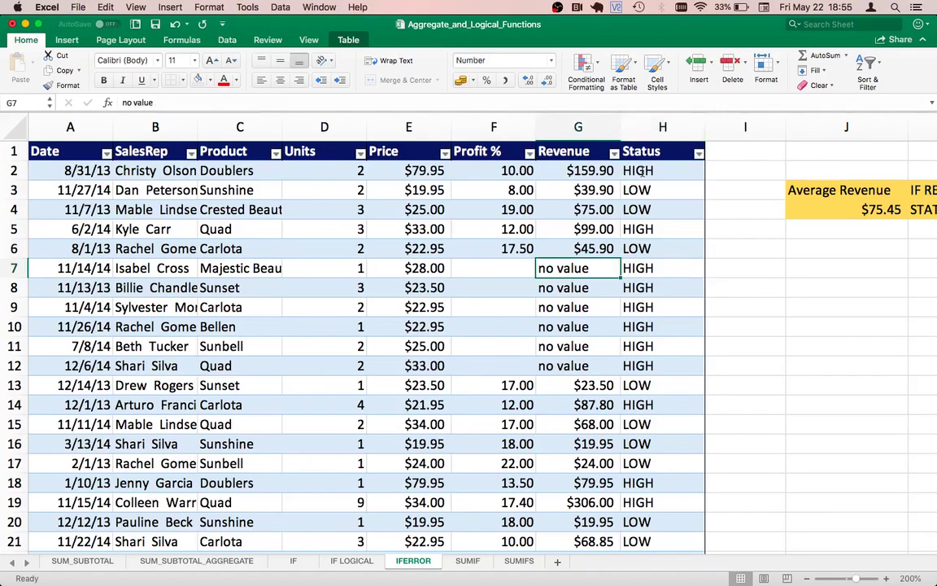
pyautogui.hotkey('shift', 'Down')
pyautogui.hotkey('shift', 'Down')
pyautogui.hotkey('shift', 'Down')
pyautogui.hotkey('shift', 'Down')
pyautogui.hotkey('shift', 'Down')
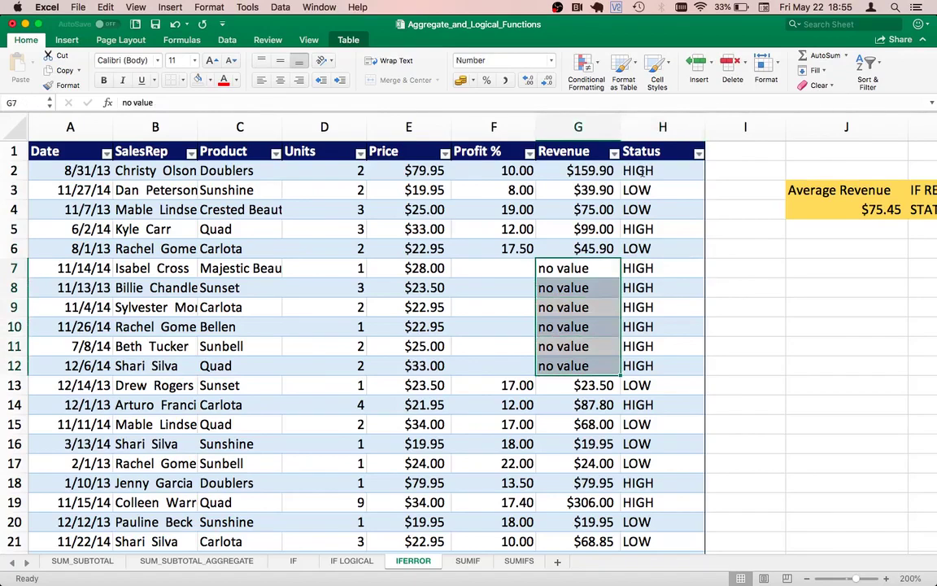
pyautogui.press('Right')
pyautogui.press('Down')
pyautogui.press('Down')
pyautogui.press('Down')
pyautogui.press('Down')
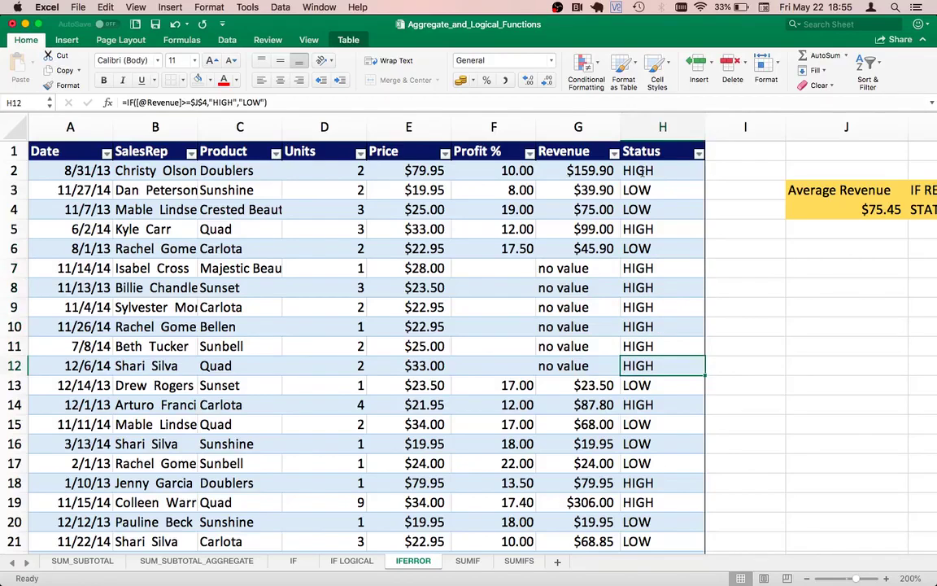
pyautogui.press('Up')
pyautogui.press('Up')
pyautogui.press('Up')
pyautogui.press('Up')
pyautogui.press('Left')
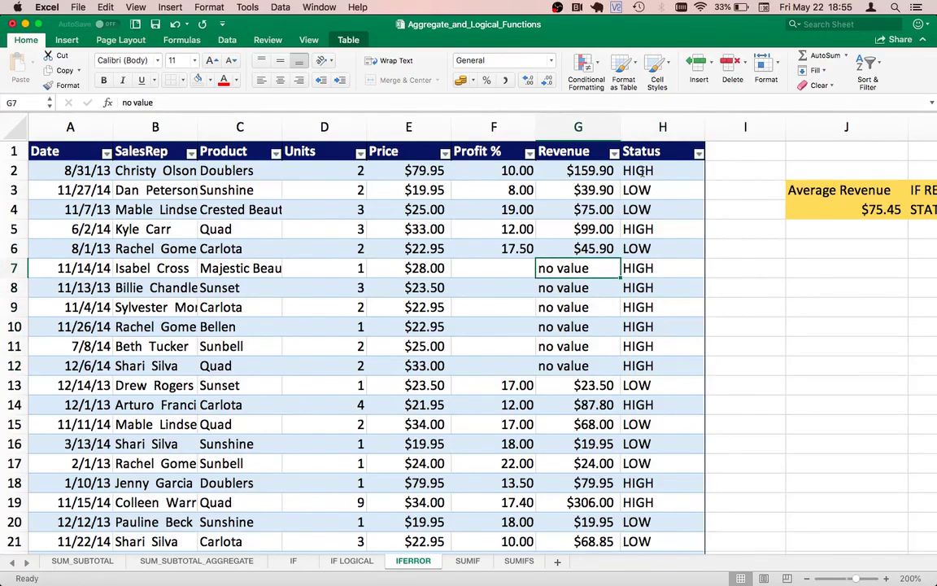
pyautogui.press('Down')
pyautogui.press('Down')
pyautogui.press('Down')
pyautogui.press('Down')
pyautogui.press('Down')
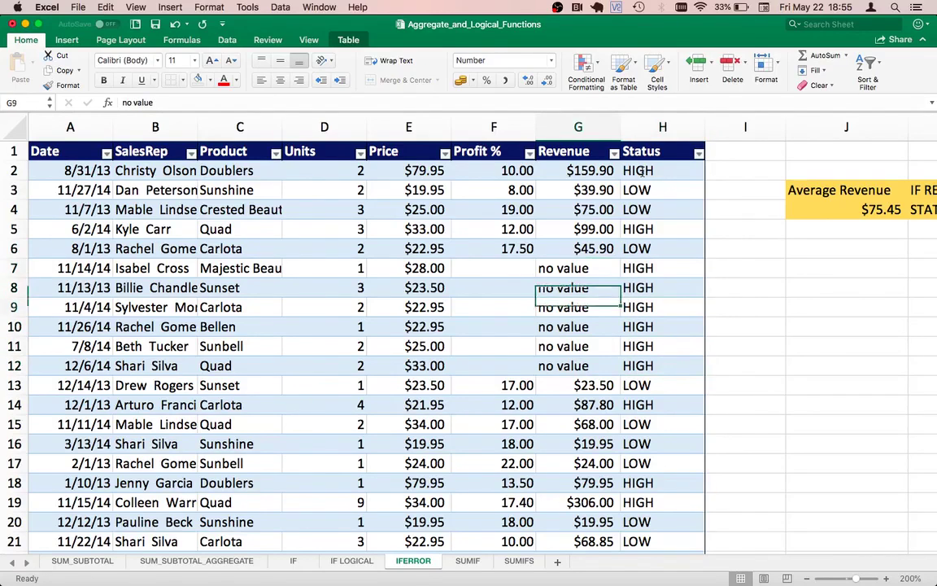
pyautogui.press('Up')
pyautogui.press('Up')
pyautogui.press('Up')
pyautogui.press('Up')
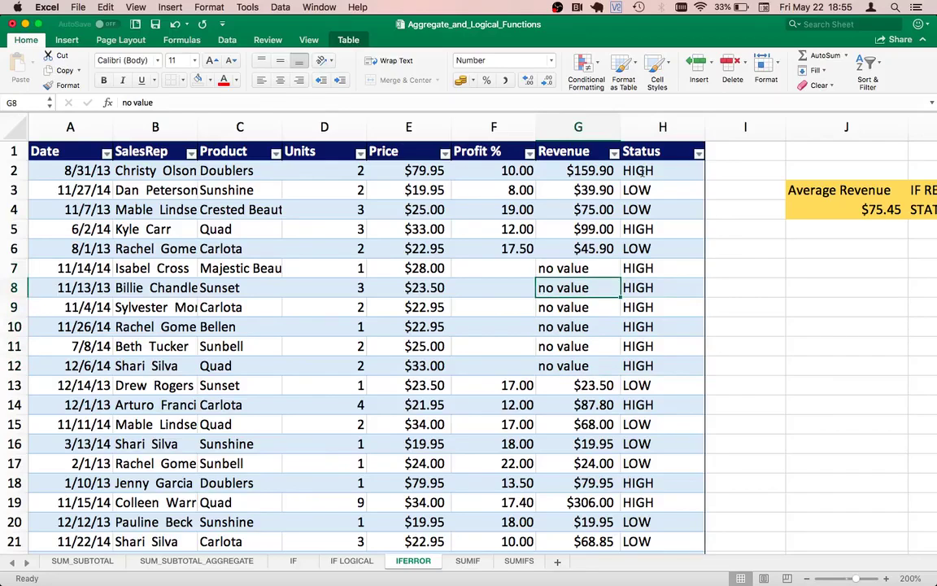
pyautogui.press('Up')
pyautogui.press('Right')
pyautogui.press('Down')
pyautogui.press('Down')
pyautogui.press('Down')
pyautogui.press('Up')
pyautogui.press('Up')
pyautogui.press('Up')
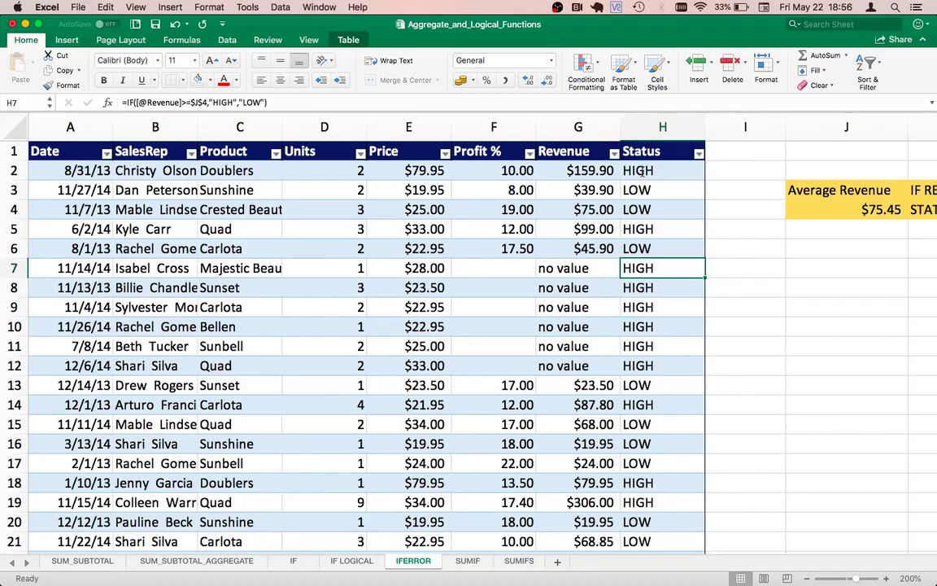
pyautogui.press('Down')
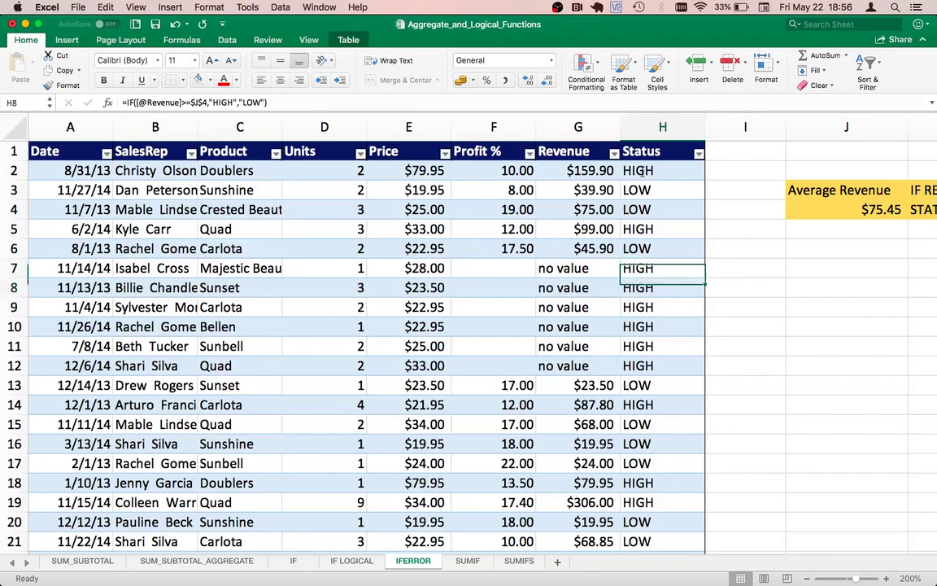
pyautogui.press('Down')
pyautogui.press('Up')
pyautogui.press('Up')
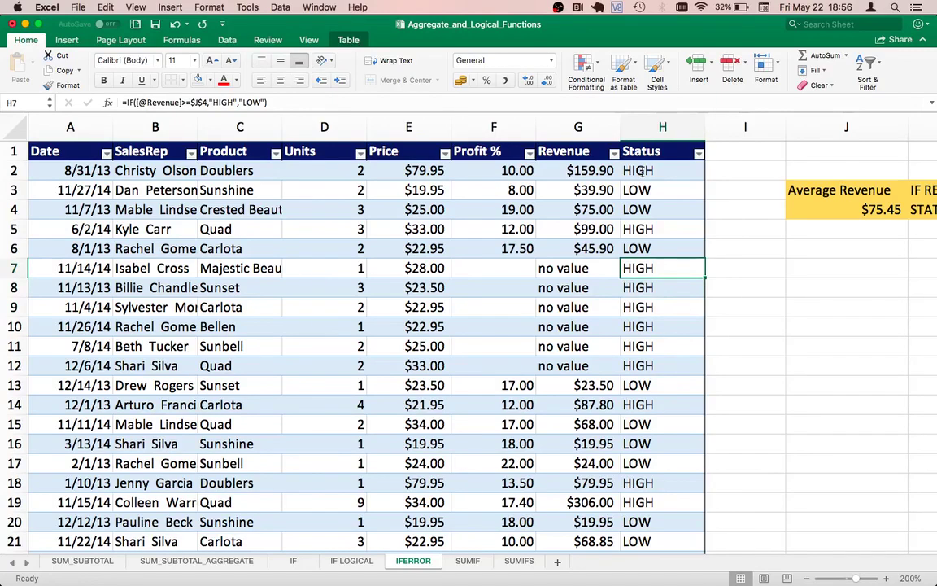
pyautogui.press('Left')
pyautogui.press('Down')
pyautogui.press('Down')
pyautogui.press('Down')
pyautogui.press('Down')
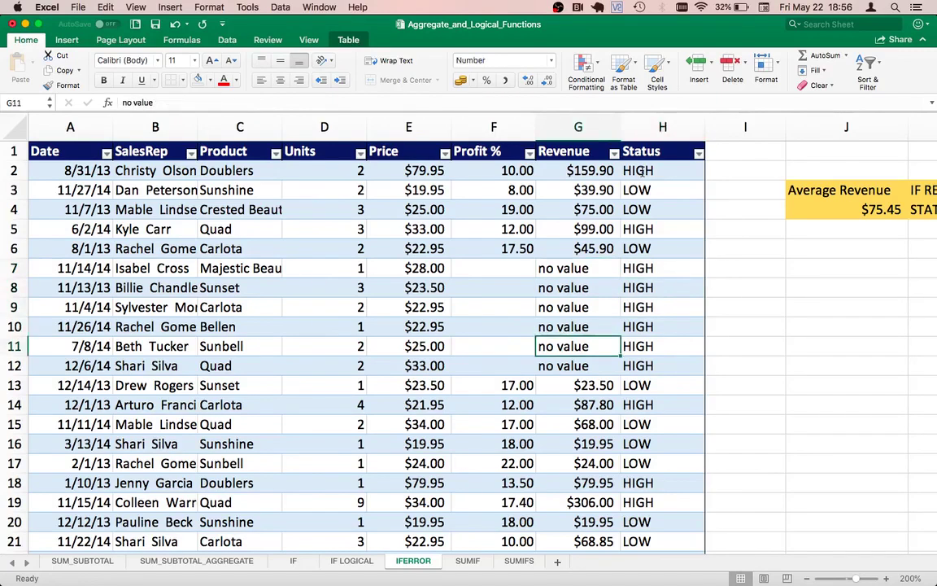
pyautogui.press('Up')
pyautogui.press('Up')
pyautogui.press('Up')
pyautogui.press('Up')
pyautogui.press('Down')
pyautogui.press('Down')
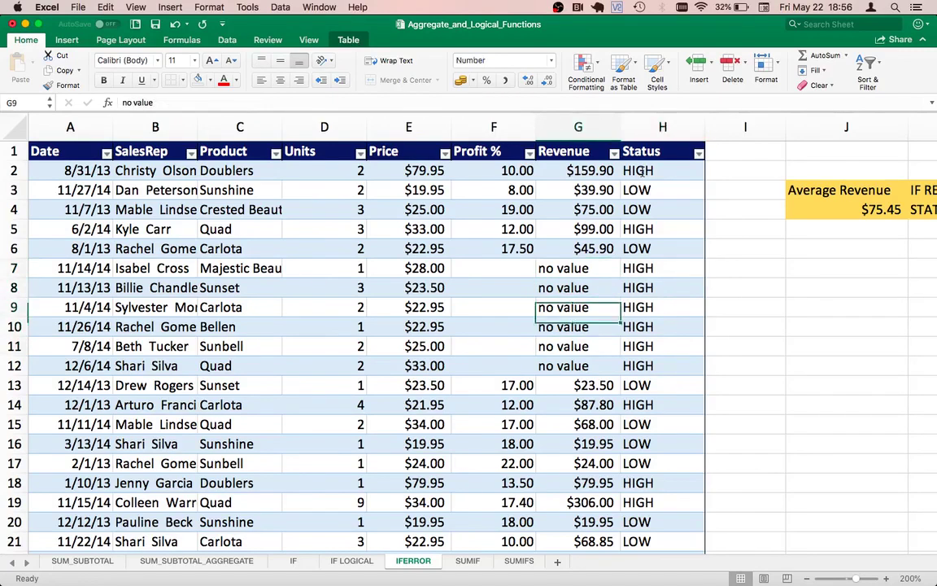
pyautogui.press('Up')
pyautogui.press('Up')
pyautogui.press('Down')
pyautogui.press('Down')
pyautogui.press('Down')
pyautogui.press('Down')
pyautogui.press('Down')
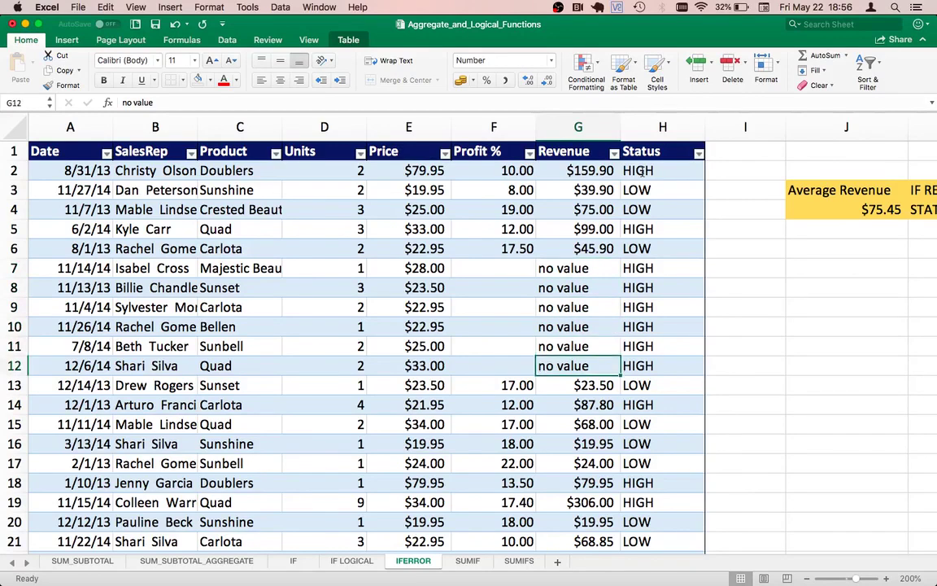
pyautogui.press('Up')
pyautogui.press('Up')
pyautogui.press('Up')
pyautogui.press('Up')
pyautogui.press('Up')
pyautogui.press('Up')
pyautogui.press('Right')
pyautogui.press('Up')
pyautogui.press('Up')
pyautogui.press('Up')
pyautogui.press('Up')
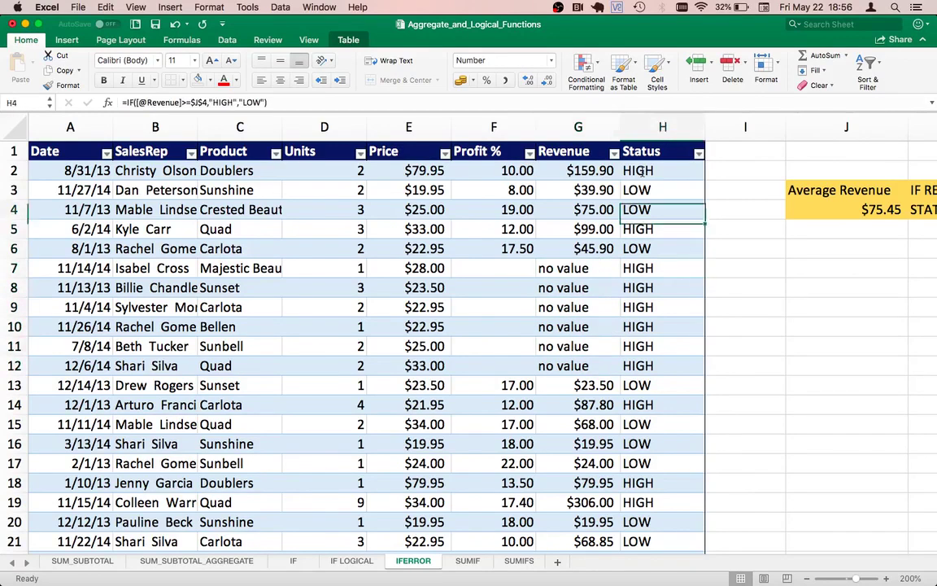
pyautogui.doubleClick(642, 172)
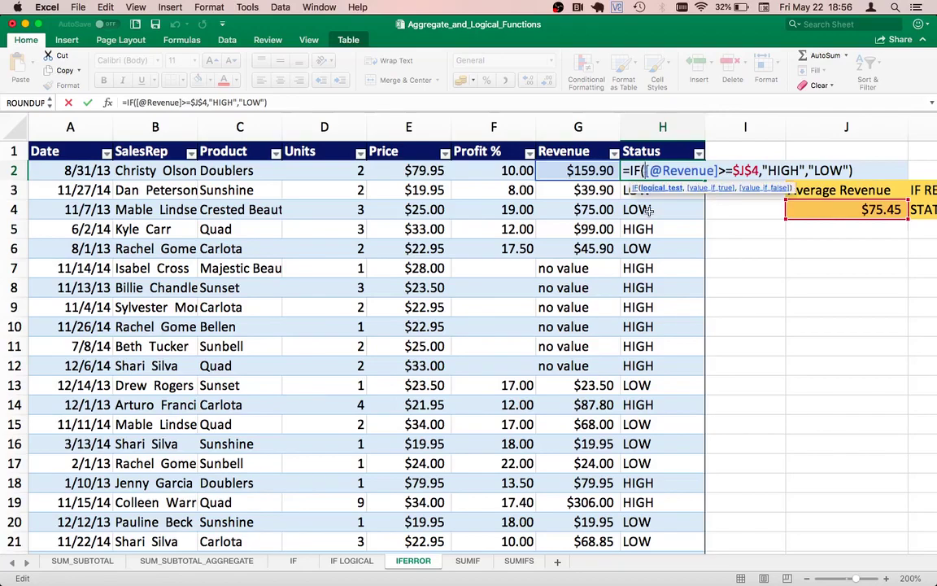
pyautogui.write('V')
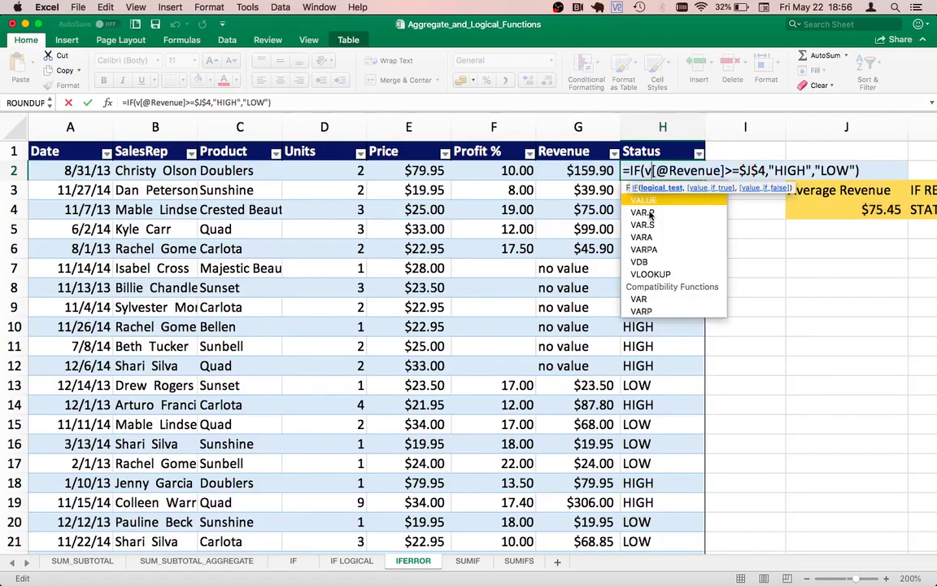
pyautogui.press('BackSpace')
pyautogui.write('VALUE(')
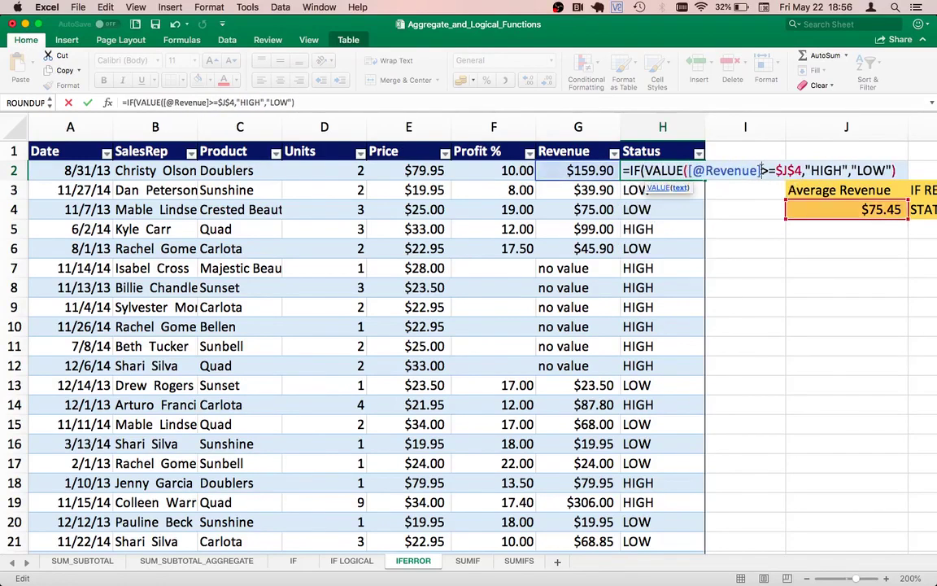
pyautogui.write(')')
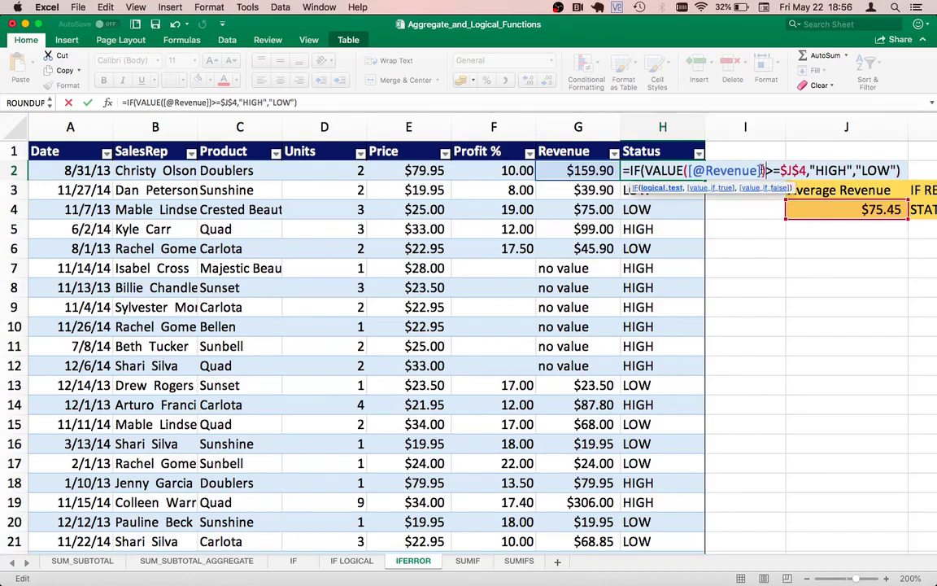
pyautogui.press('Return')
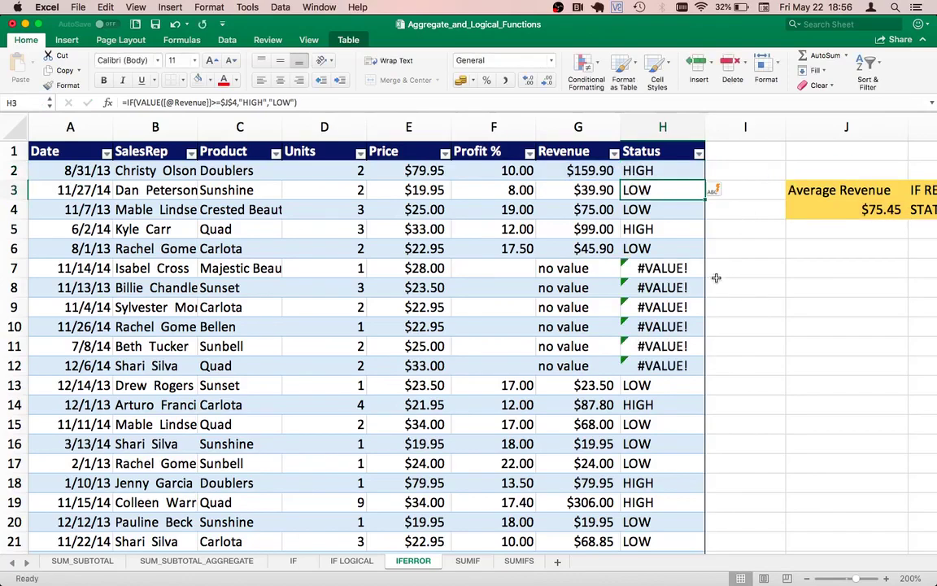
# Step: Examine the Status results in H7:H11 against the "no value" Revenue entries in G7:G12
pyautogui.click(724, 272)
pyautogui.press('Left')
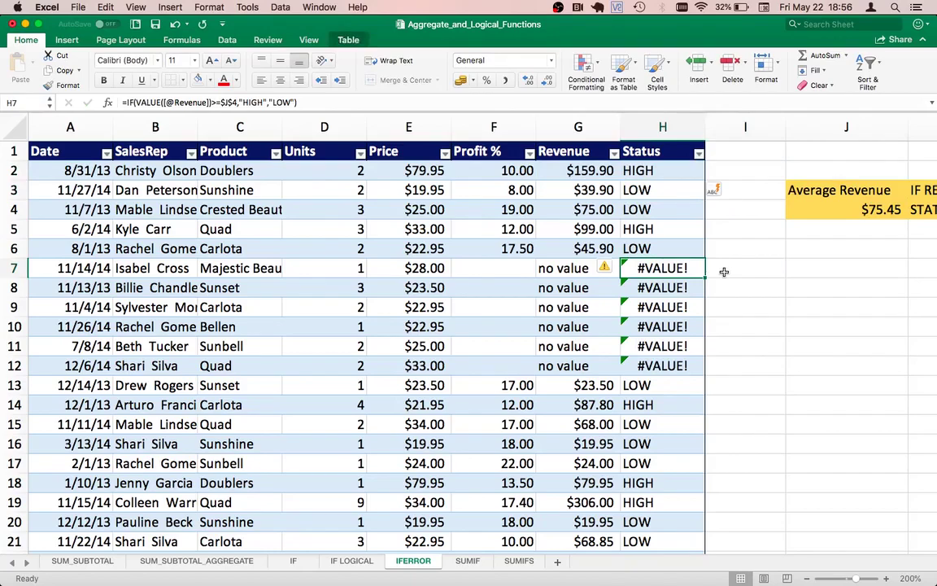
pyautogui.press('Left')
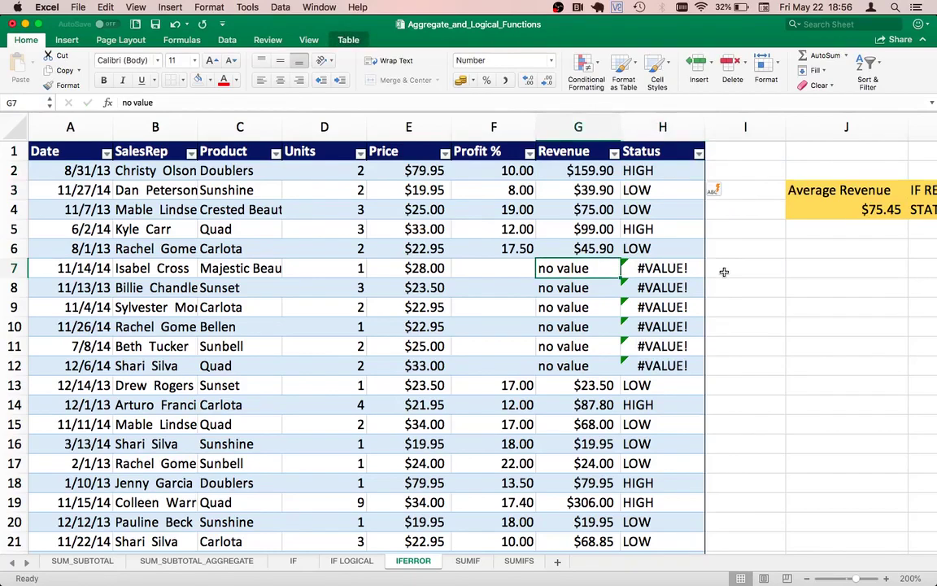
pyautogui.hotkey('shift', 'Down')
pyautogui.hotkey('shift', 'Down')
pyautogui.hotkey('shift', 'Down')
pyautogui.hotkey('shift', 'Down')
pyautogui.hotkey('shift', 'Down')
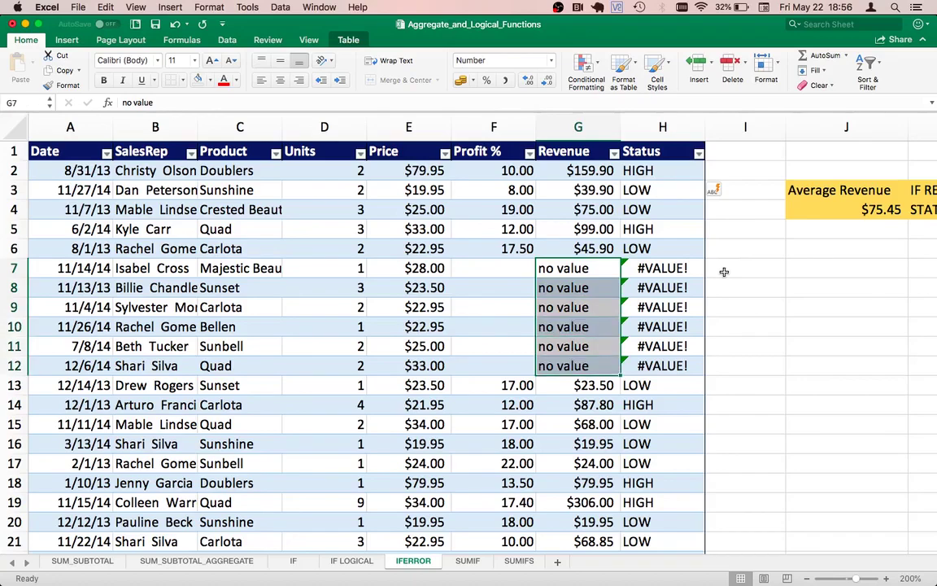
pyautogui.press('Up')
pyautogui.press('Up')
pyautogui.press('Down')
pyautogui.press('Down')
pyautogui.press('Right')
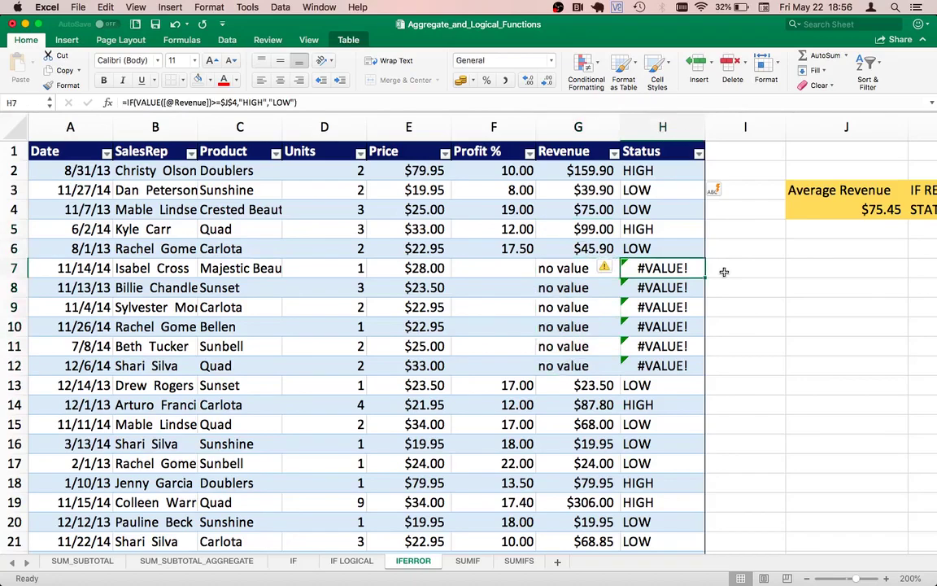
pyautogui.press('Left')
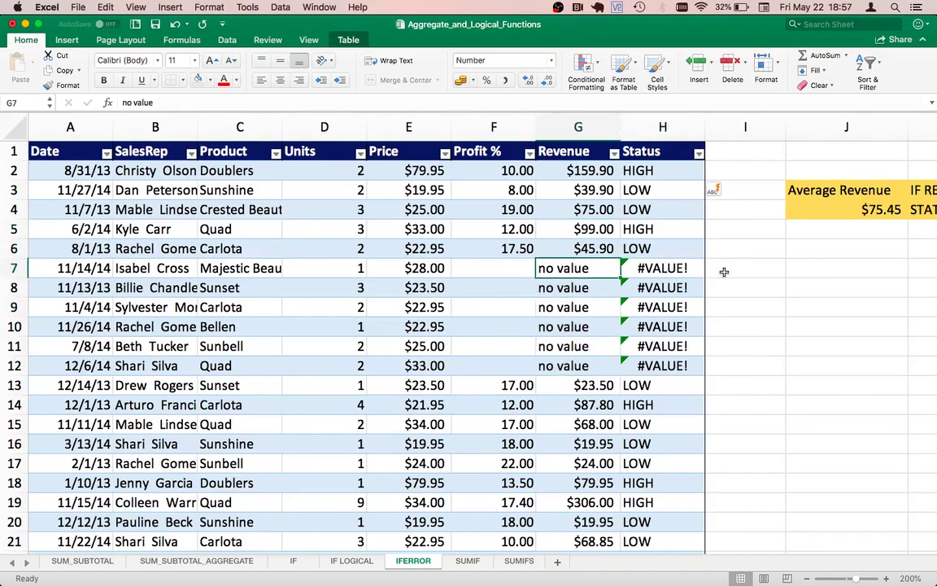
pyautogui.press('Right')
pyautogui.press('Down')
pyautogui.press('Down')
pyautogui.press('Down')
pyautogui.press('Down')
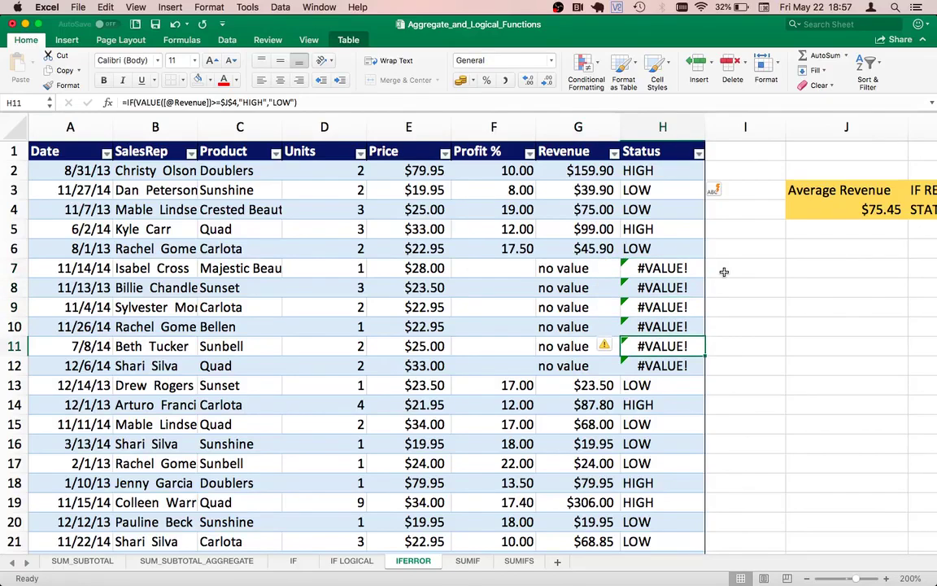
pyautogui.press('Up')
pyautogui.press('Up')
pyautogui.press('Up')
pyautogui.press('Up')
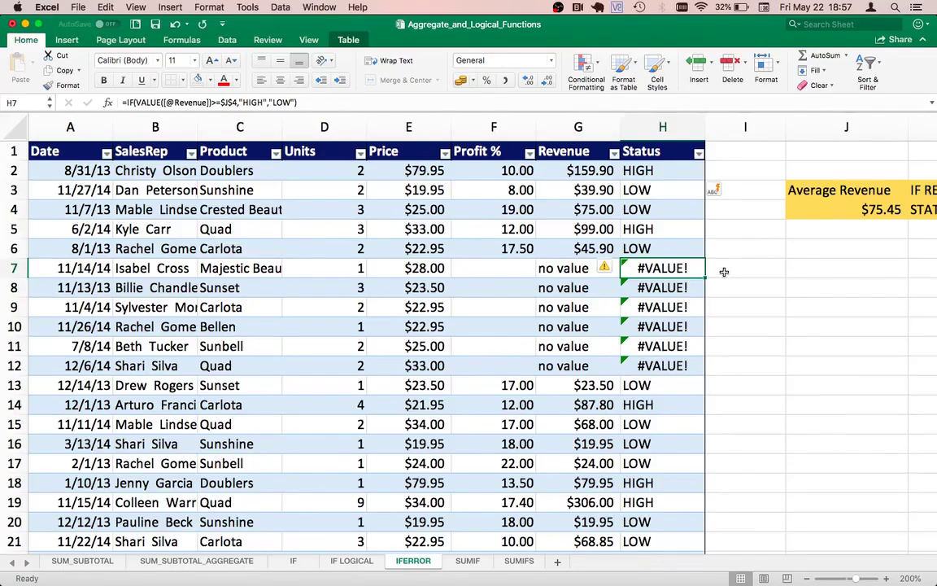
# Step: Check the values offered by the Status column's filter and inspect the formula in H2 without changing either
pyautogui.click(699, 155)
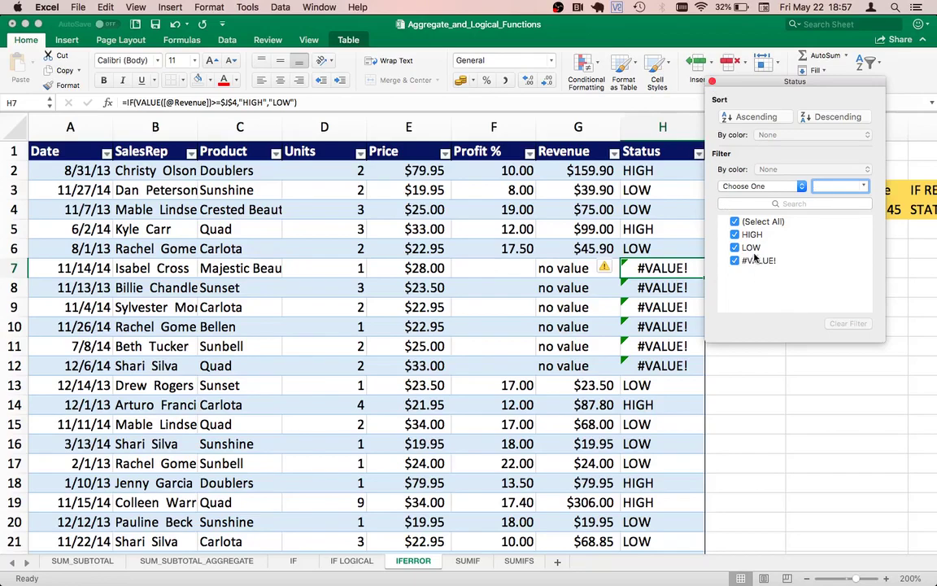
pyautogui.click(712, 82)
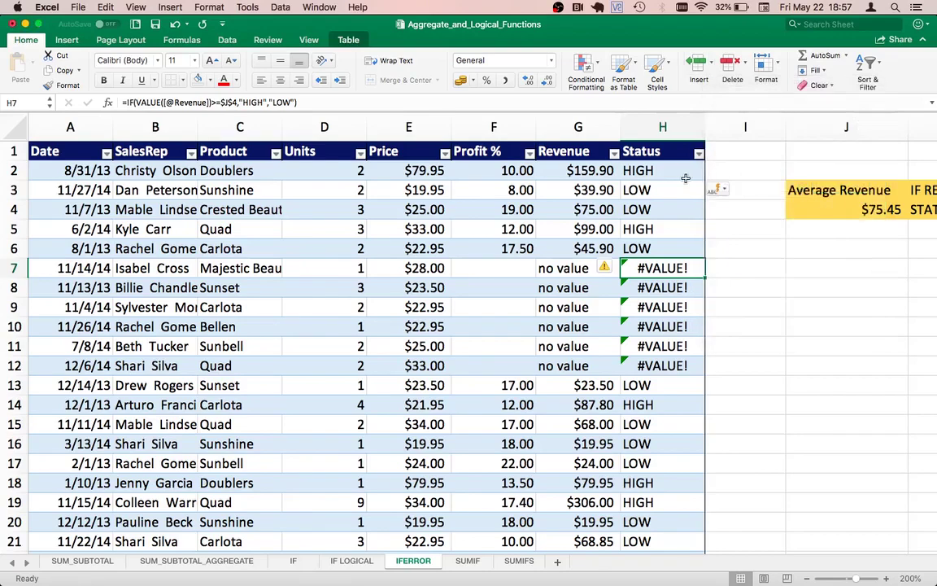
pyautogui.doubleClick(647, 171)
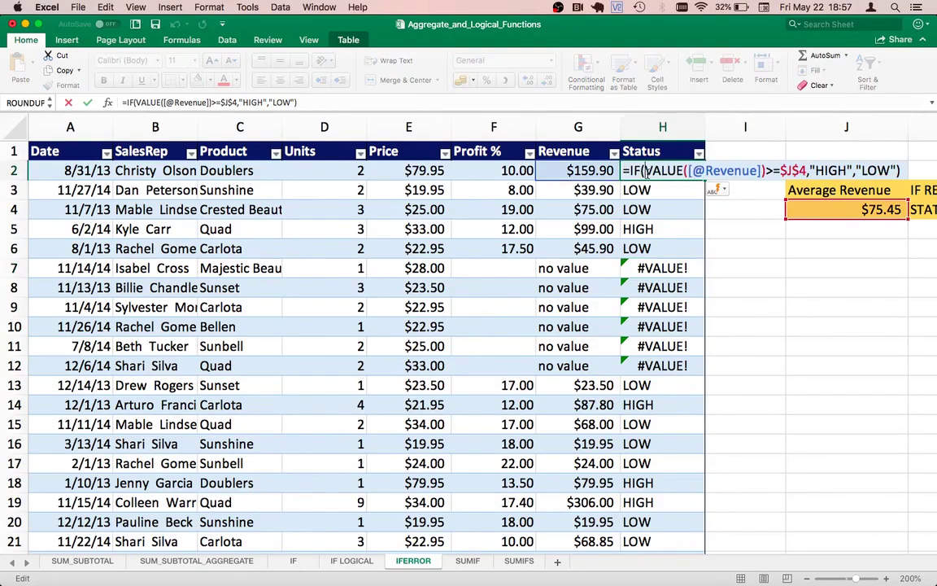
pyautogui.press('Escape')
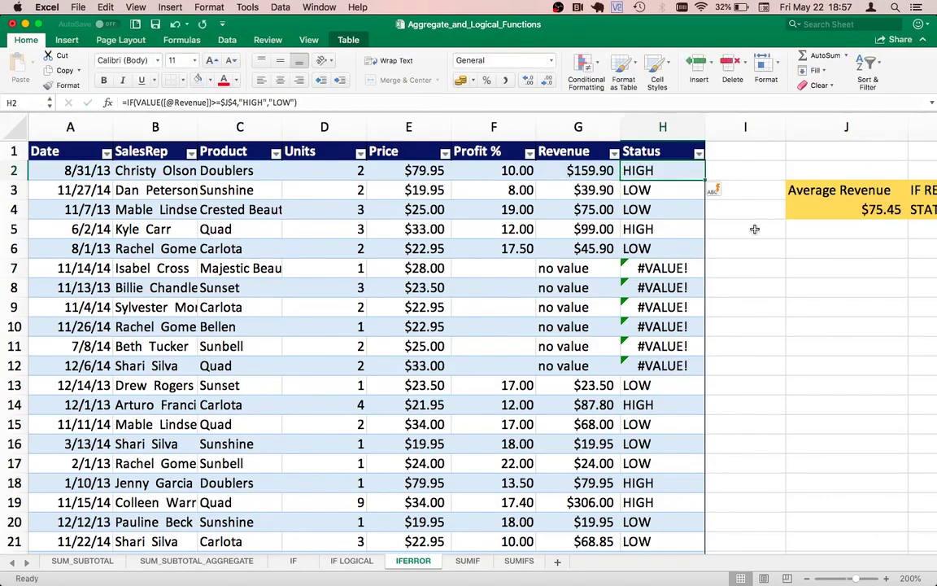
pyautogui.click(818, 272)
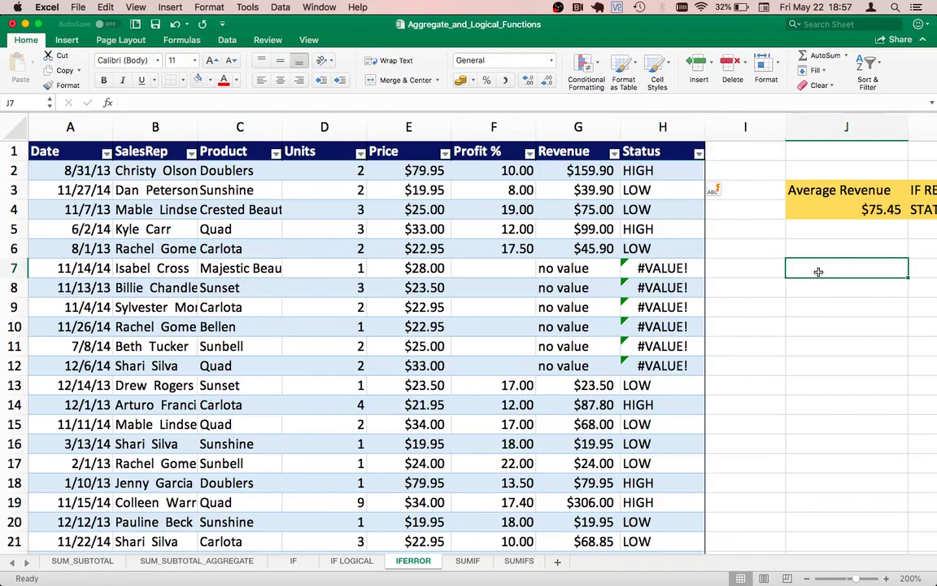
pyautogui.hscroll(5, 803, 320)
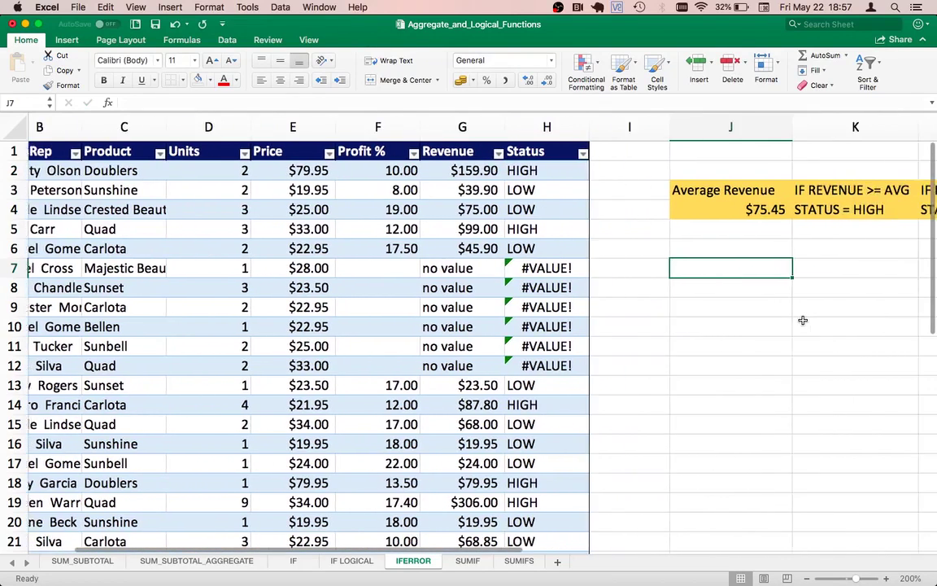
pyautogui.hscroll(2, 803, 320)
pyautogui.write('=')
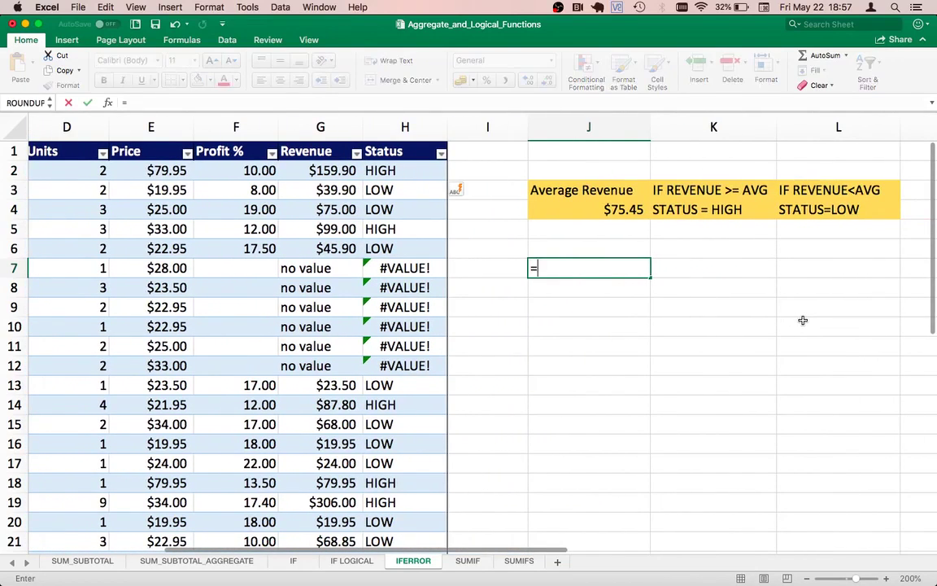
pyautogui.write('IFE')
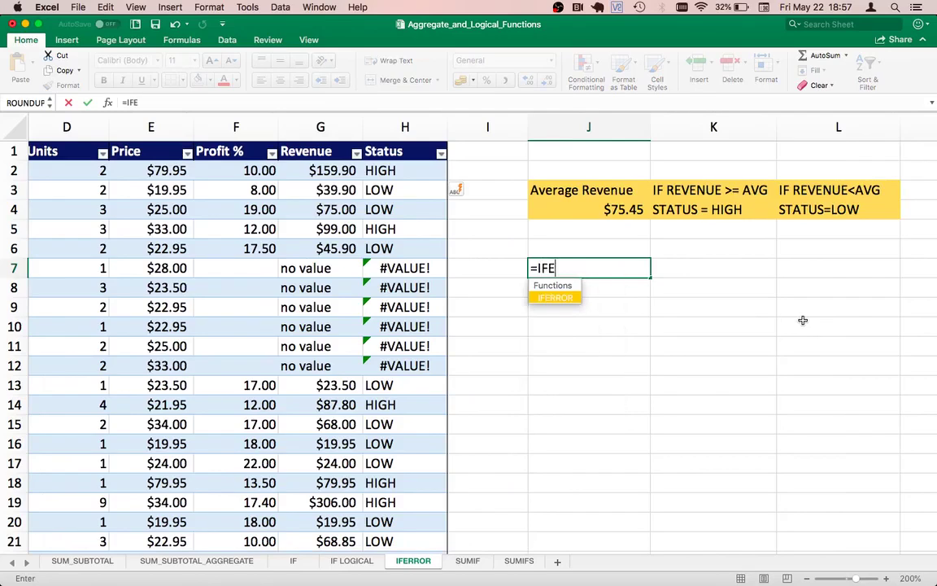
pyautogui.write('RROR(')
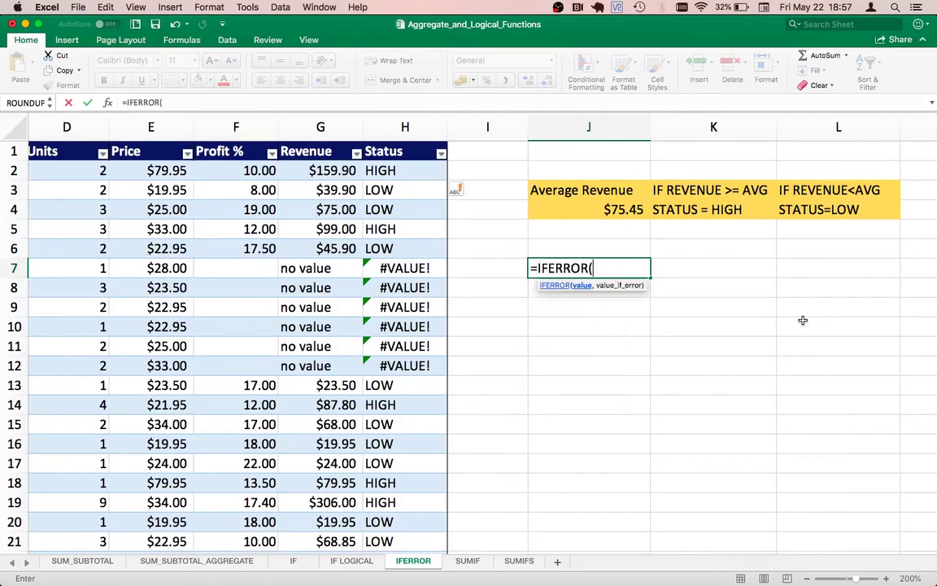
pyautogui.click(383, 268)
pyautogui.write(',')
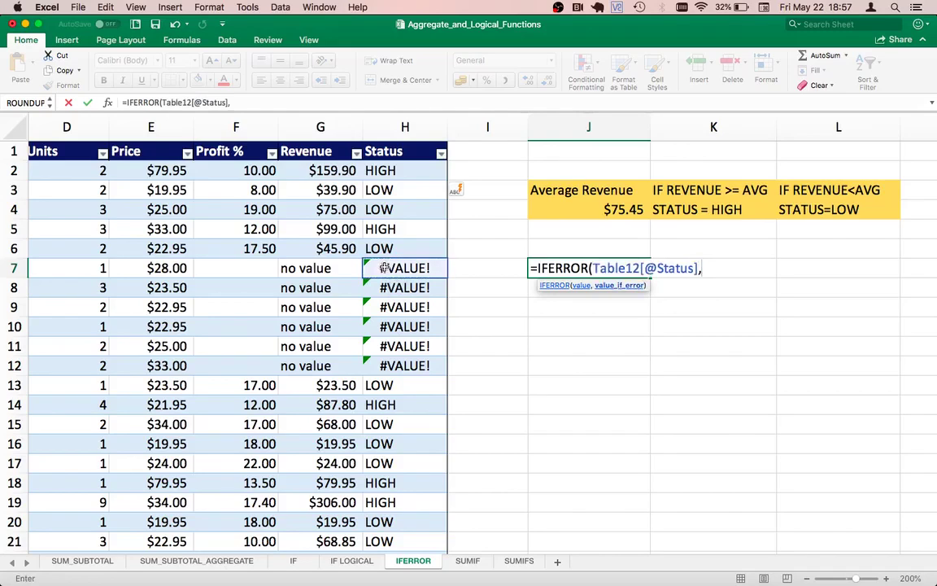
pyautogui.write('"INVAL')
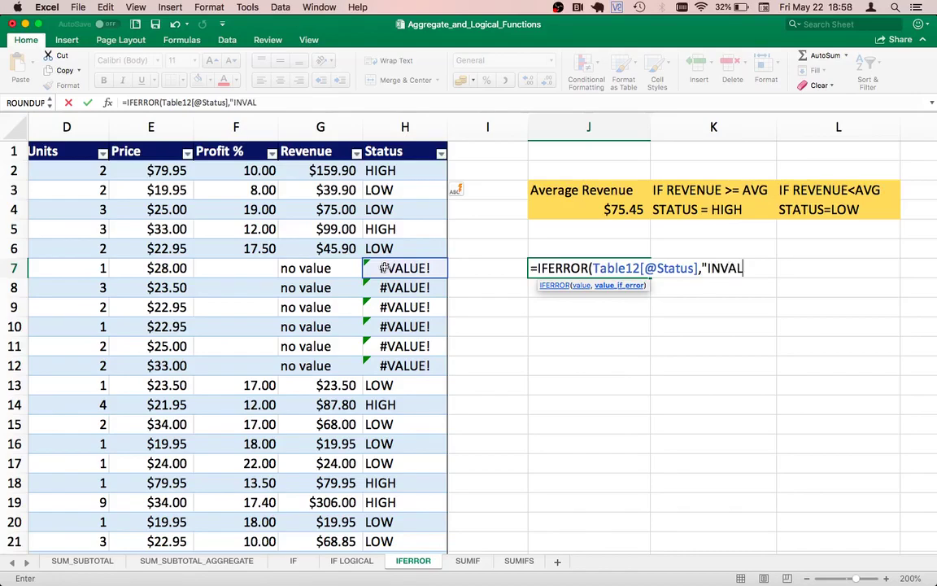
pyautogui.write('ID")')
pyautogui.press('Return')
pyautogui.press('Up')
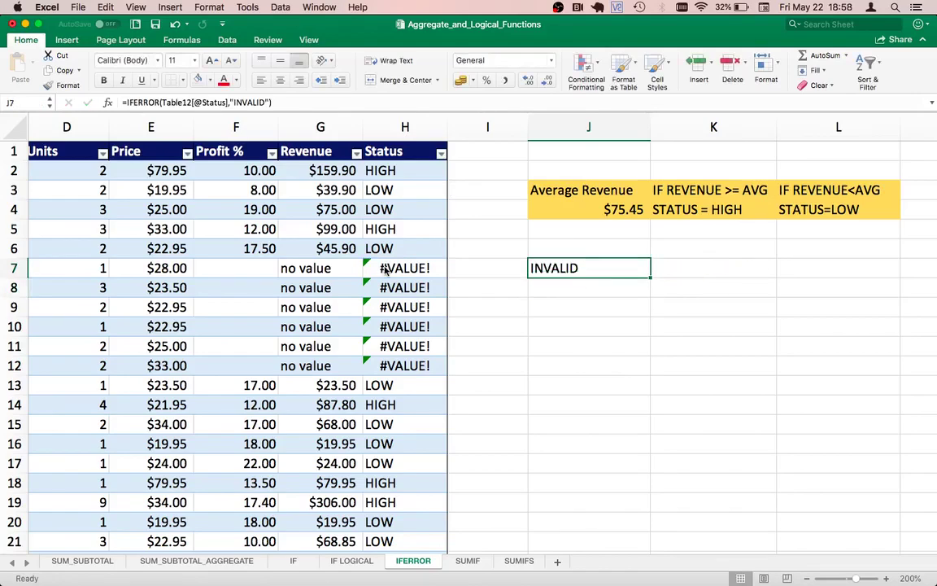
# Step: Inspect the IFERROR formula in J7 and the cell it references without changing it
pyautogui.click(567, 286)
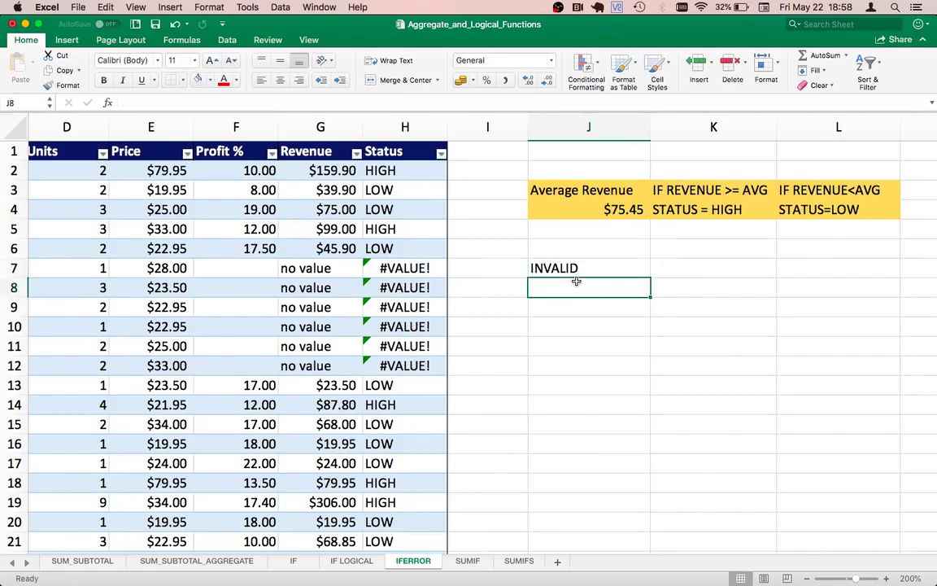
pyautogui.click(589, 267)
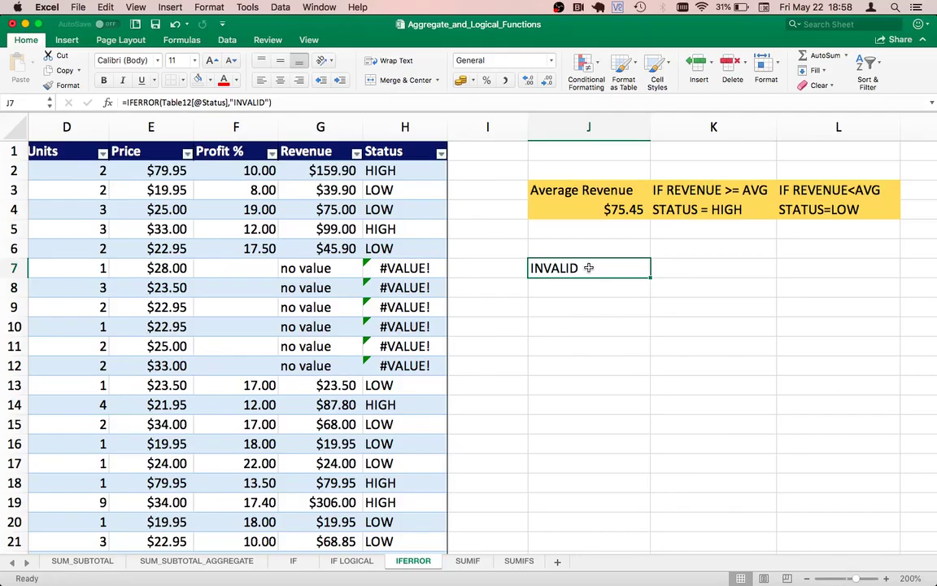
pyautogui.doubleClick(588, 267)
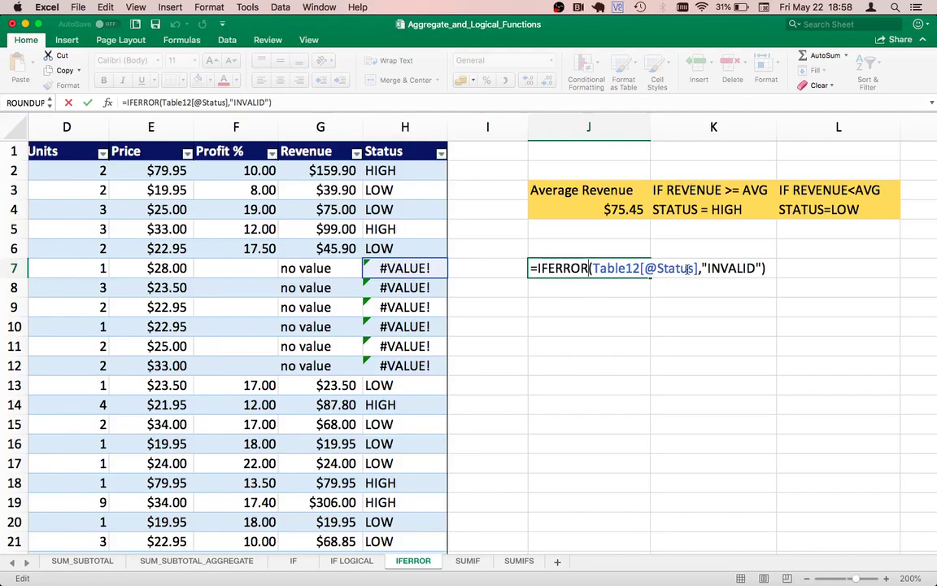
pyautogui.press('Escape')
pyautogui.press('Left')
pyautogui.press('Left')
pyautogui.press('Up')
pyautogui.press('Up')
pyautogui.press('Up')
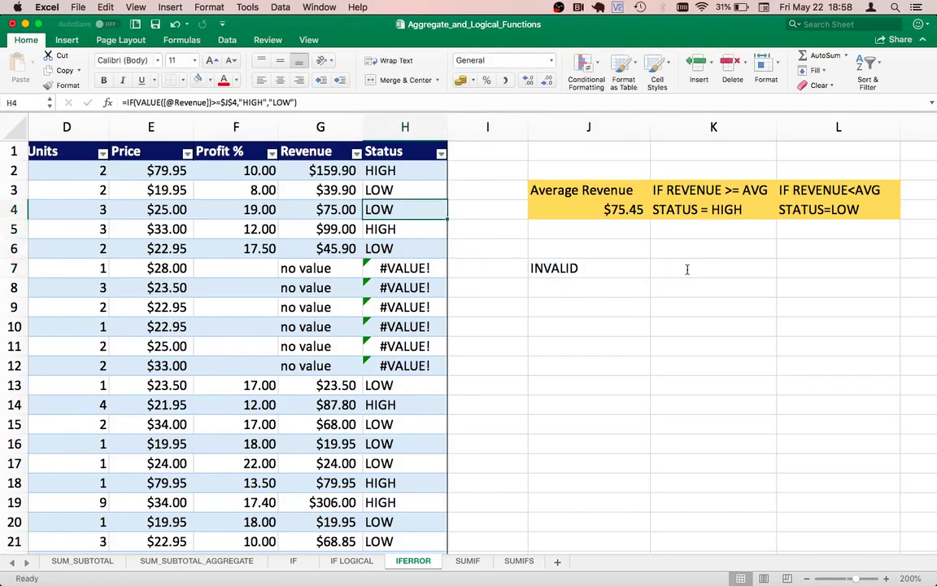
pyautogui.press('Up')
pyautogui.press('Up')
pyautogui.doubleClick(401, 170)
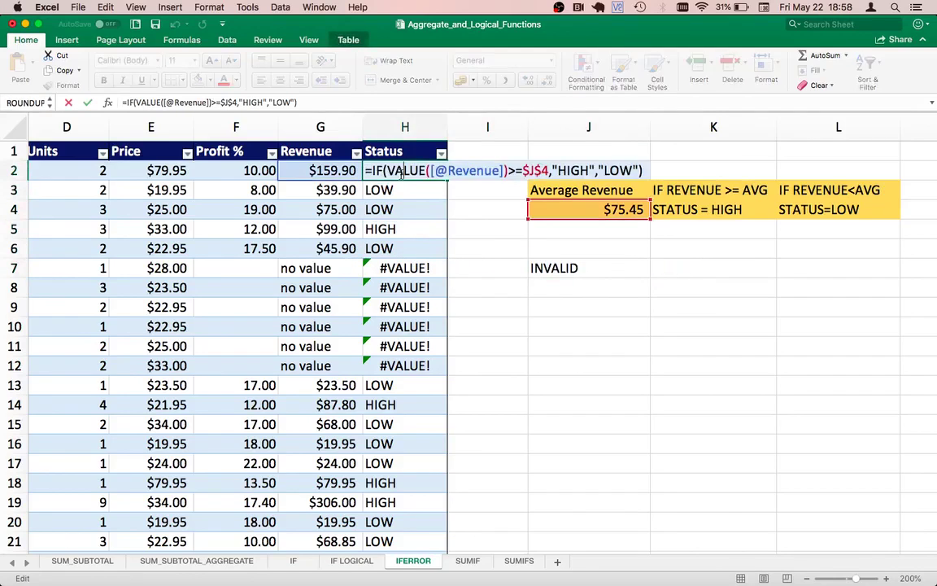
pyautogui.click(368, 170)
pyautogui.write('IFERROR')
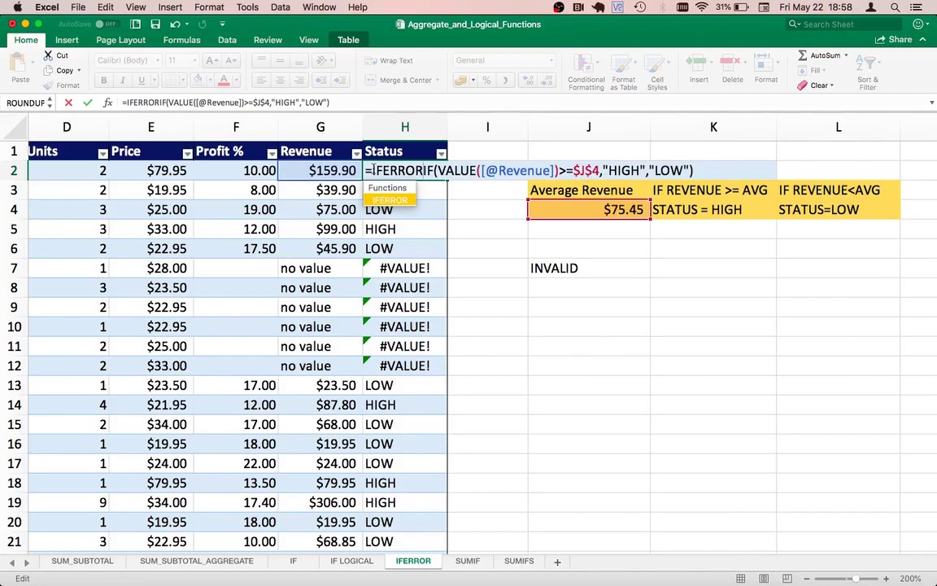
pyautogui.write('(')
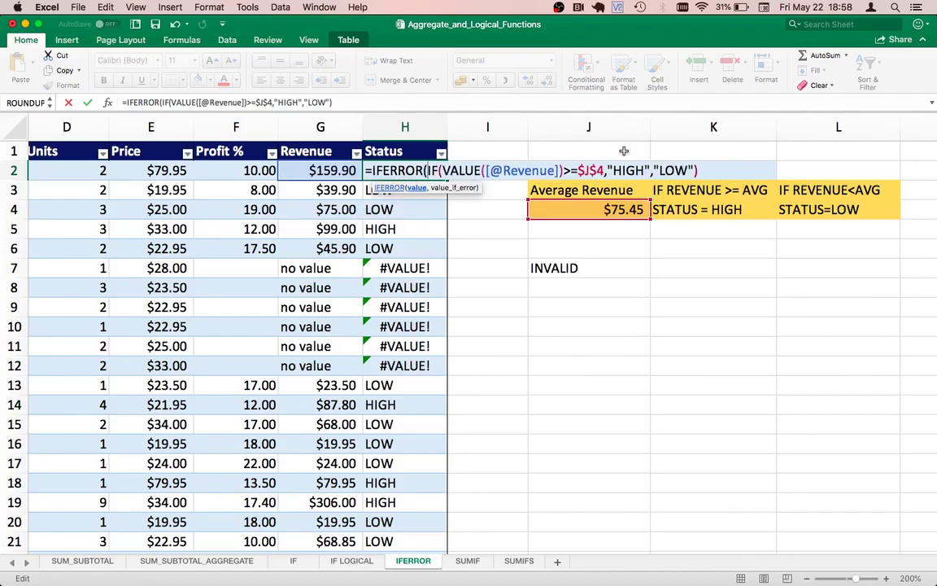
pyautogui.click(713, 170)
pyautogui.write(',')
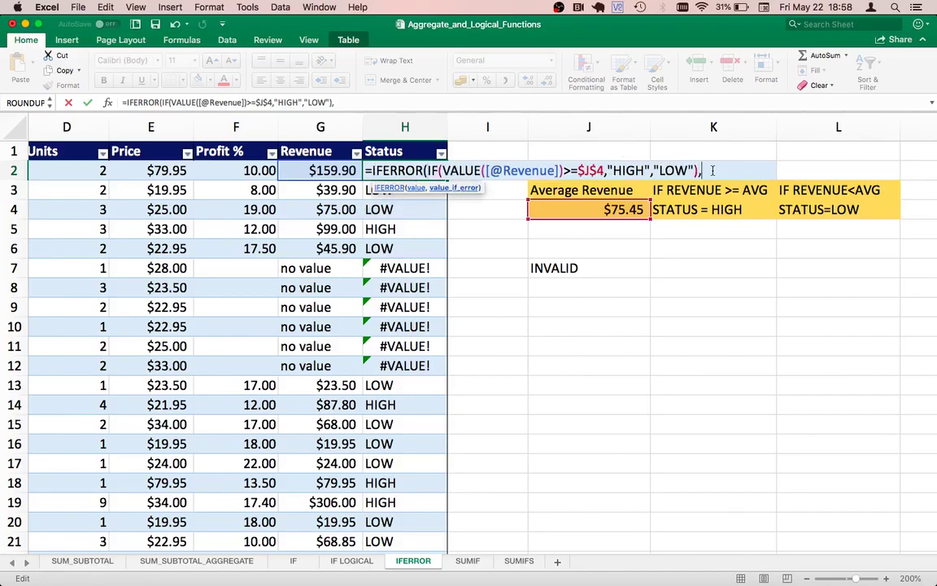
pyautogui.write('"INVALID")')
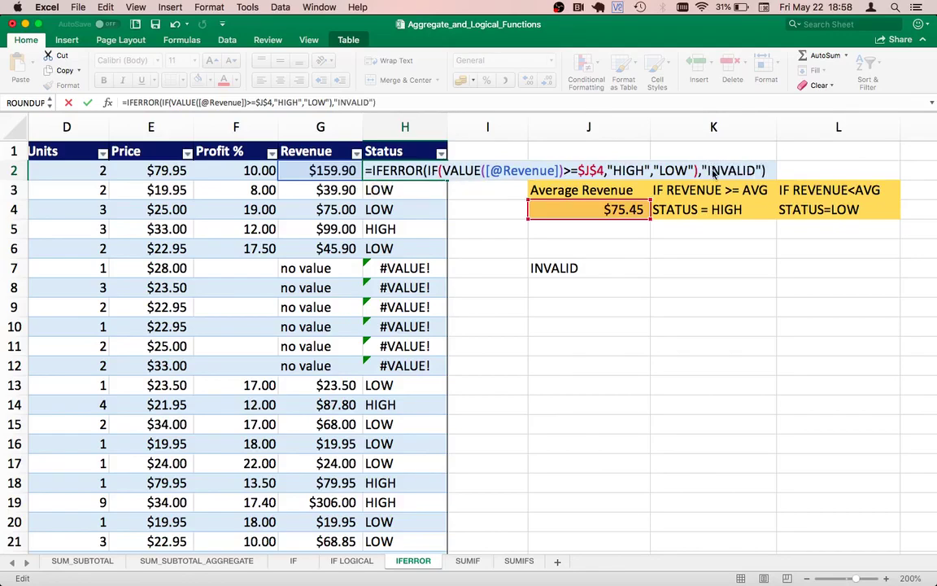
pyautogui.press('Return')
# Step: Compare the Status results in H7:H12 with the "no value" Revenue entries in column G
pyautogui.click(396, 275)
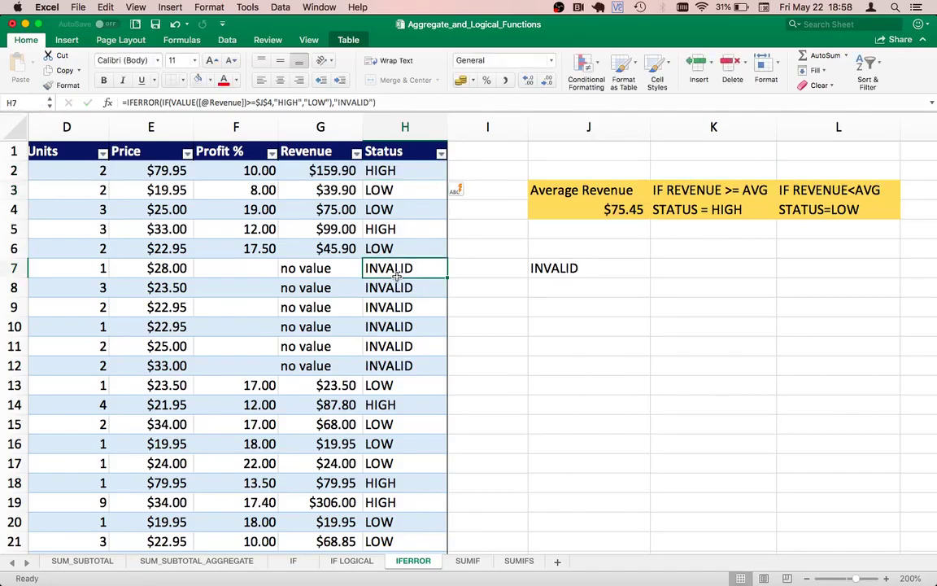
pyautogui.press('Left')
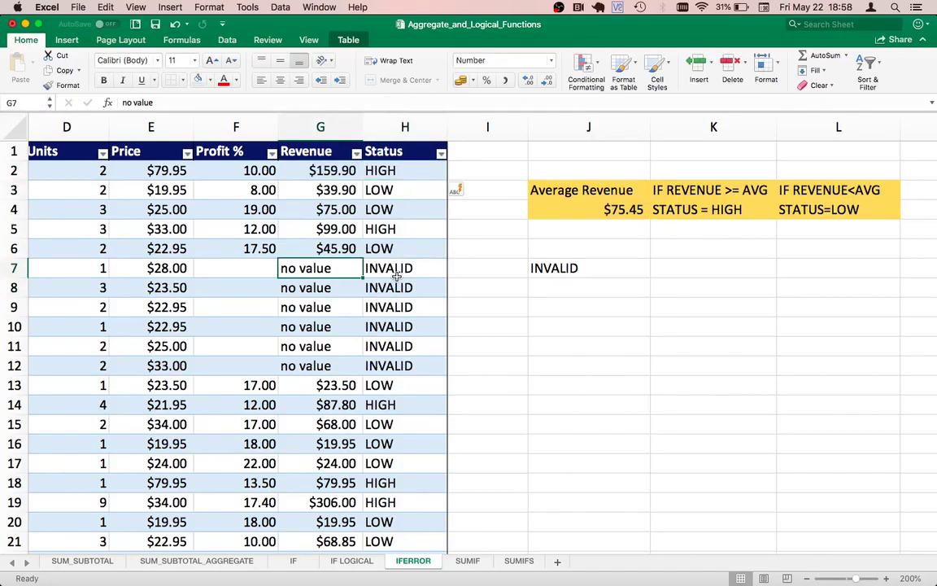
pyautogui.press('Down')
pyautogui.press('Up')
pyautogui.press('Down')
pyautogui.press('Down')
pyautogui.press('Down')
pyautogui.press('Down')
pyautogui.press('Up')
pyautogui.press('Up')
pyautogui.press('Up')
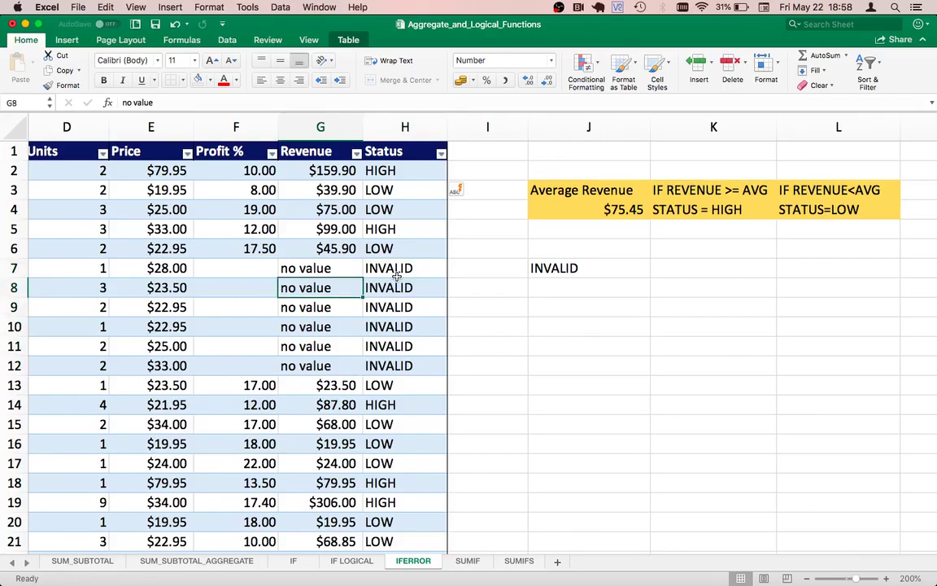
# Step: Inspect the Status formula in H7 and the values offered by the Status column's filter without applying a filter
pyautogui.click(396, 275)
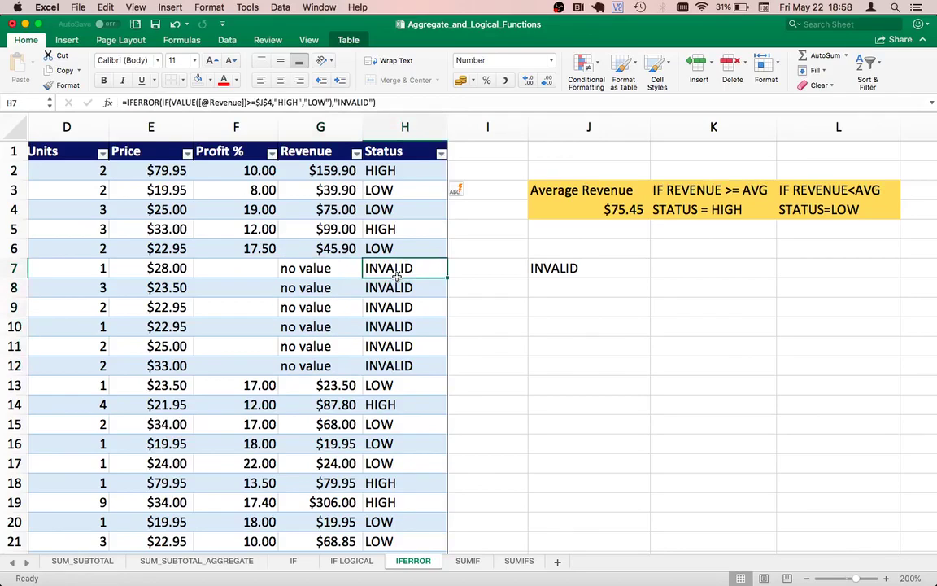
pyautogui.click(440, 154)
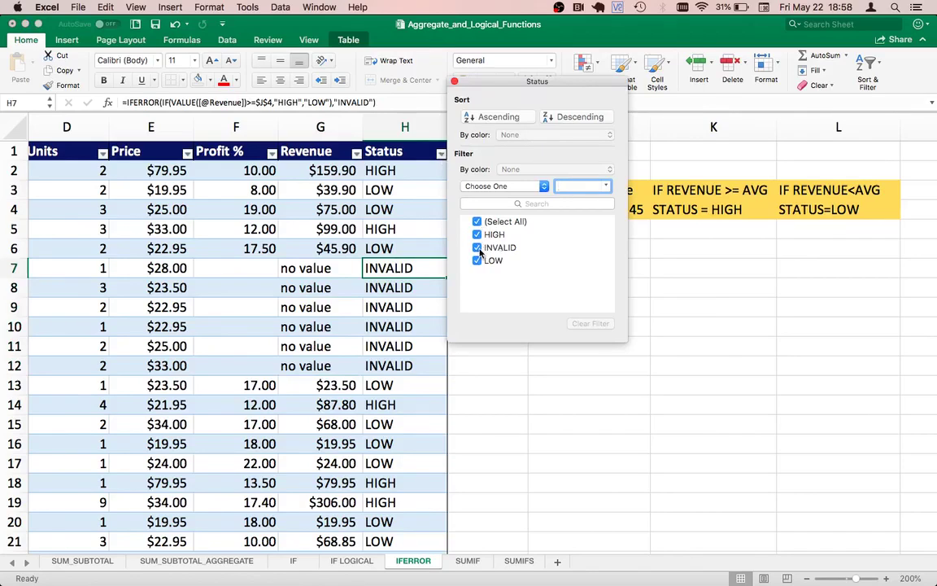
pyautogui.click(407, 72)
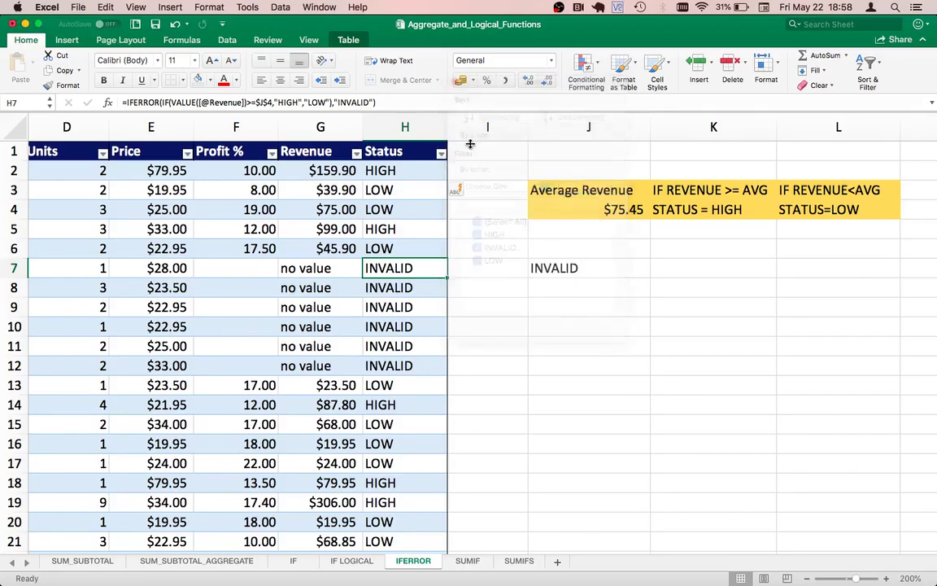